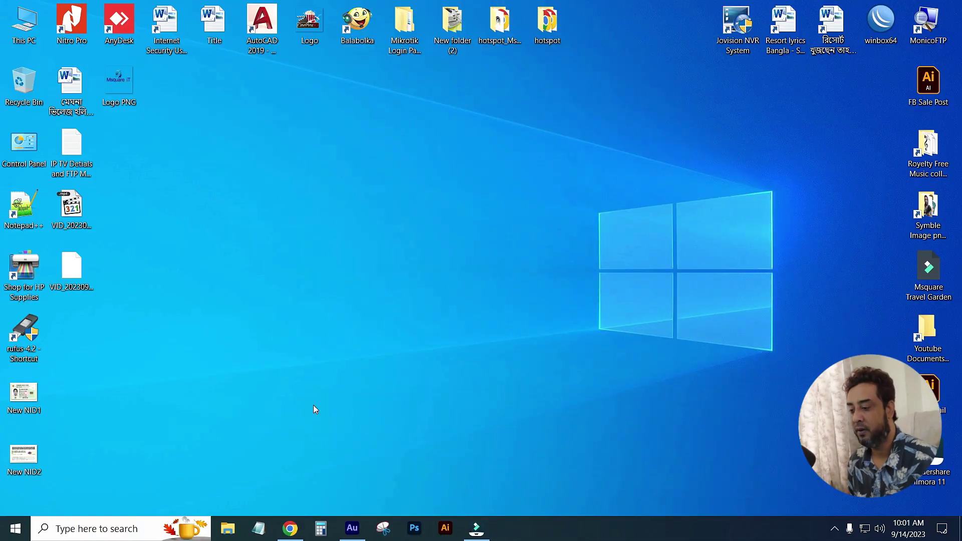
# Reload the Upwork best-matches feed and open the Data Entry job's details
pyautogui.click(294, 534)
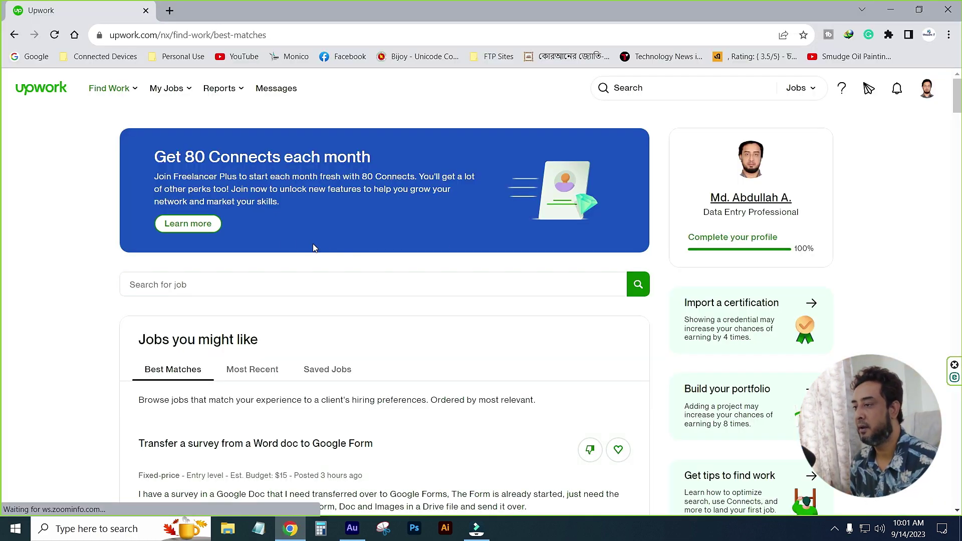
pyautogui.click(51, 84)
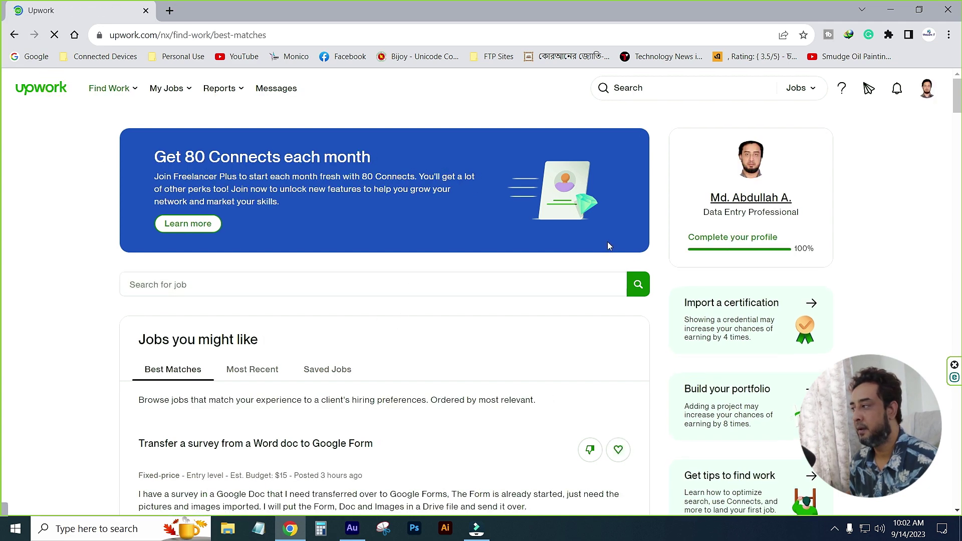
pyautogui.scroll(-6, 268, 339)
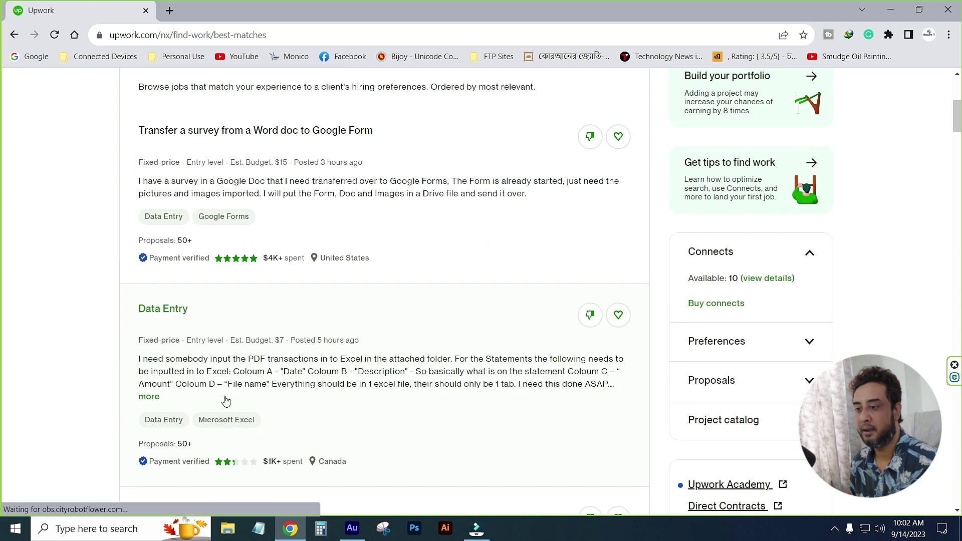
pyautogui.click(170, 311)
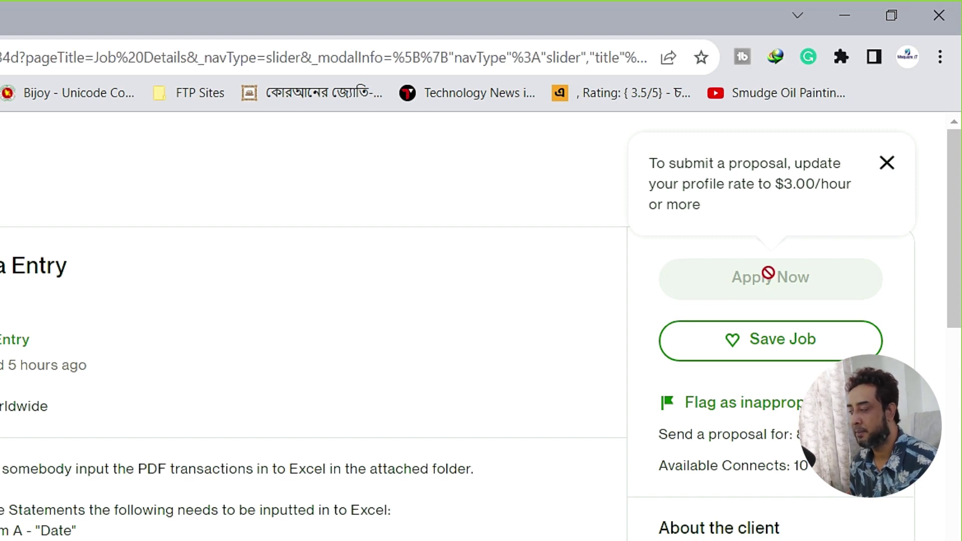
# Dismiss the $3.00/hour rate warning, close the job, and go to account Settings' Contact info
pyautogui.click(887, 164)
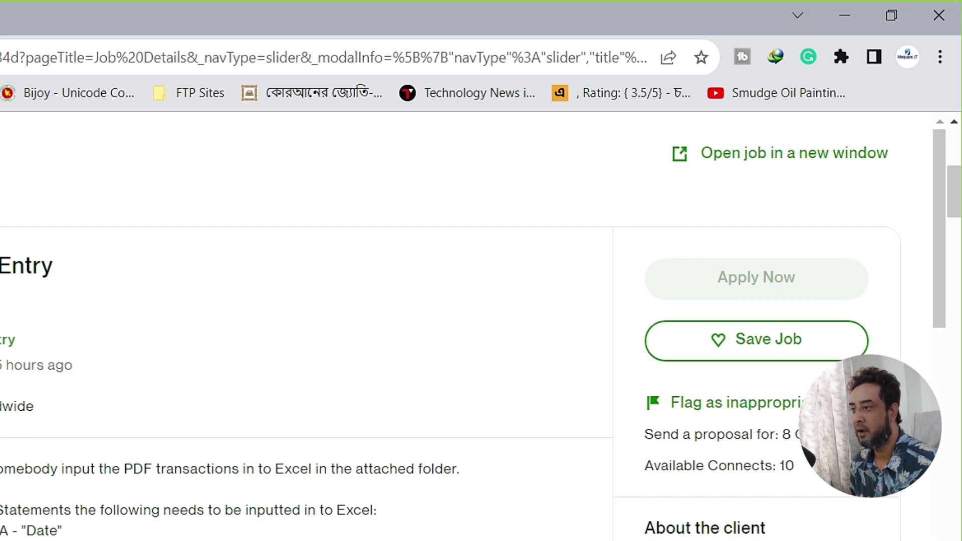
pyautogui.press('Escape')
pyautogui.scroll(10, 281, 386)
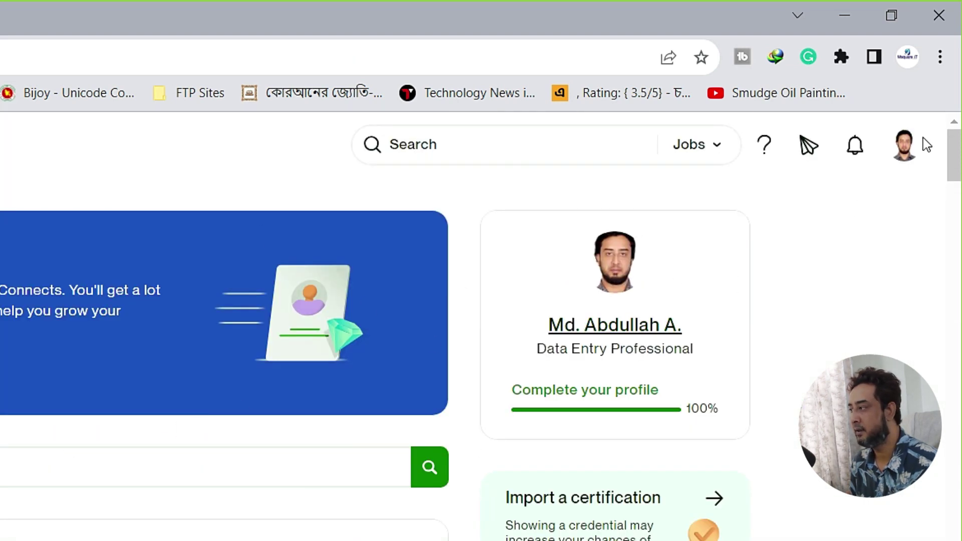
pyautogui.click(907, 145)
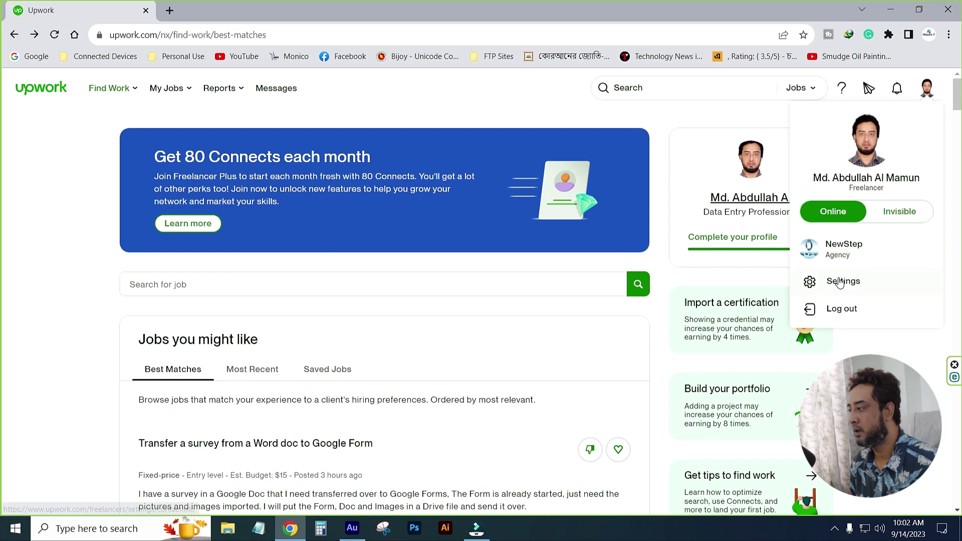
pyautogui.click(807, 333)
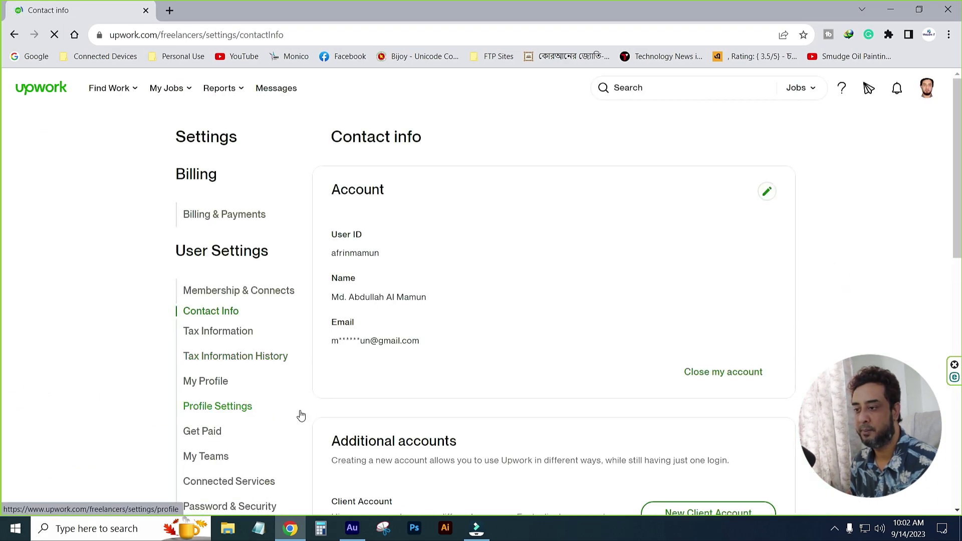
pyautogui.scroll(-1, 363, 295)
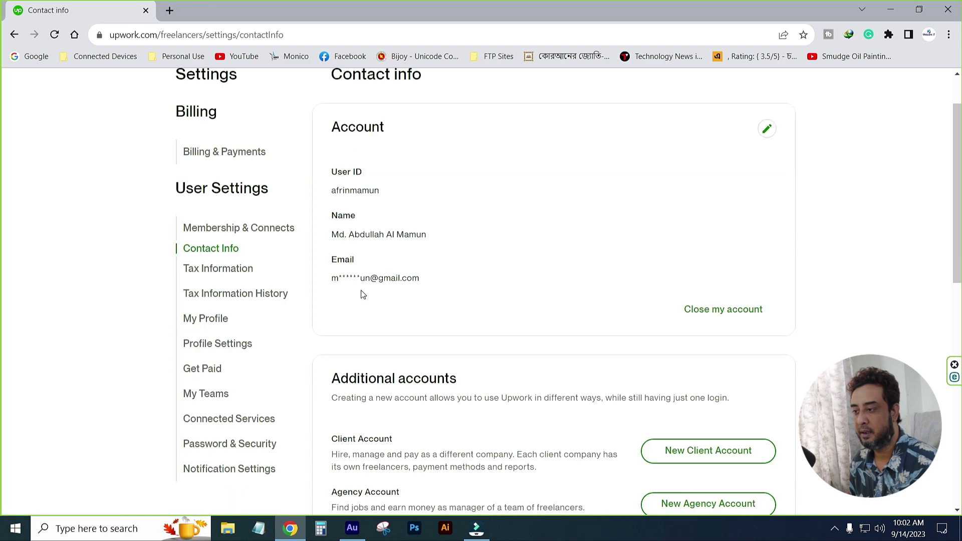
# Go to My Profile and select the Available now badge text in the header
pyautogui.click(205, 319)
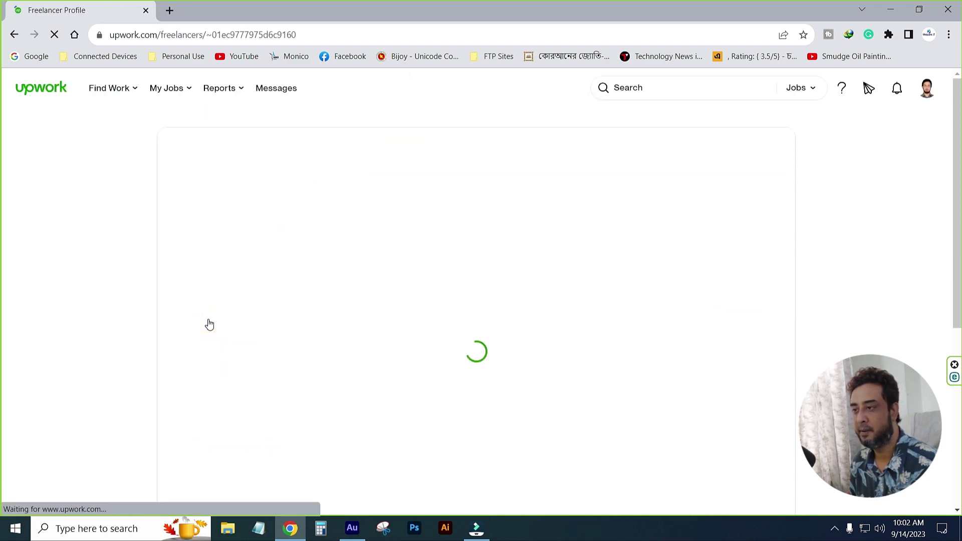
pyautogui.scroll(-2, 434, 307)
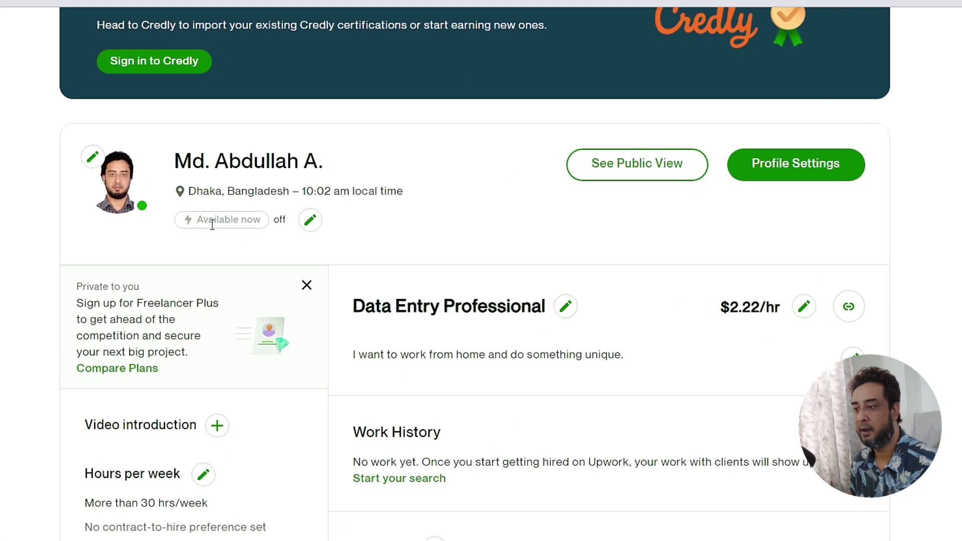
pyautogui.moveTo(198, 223); pyautogui.dragTo(264, 220)
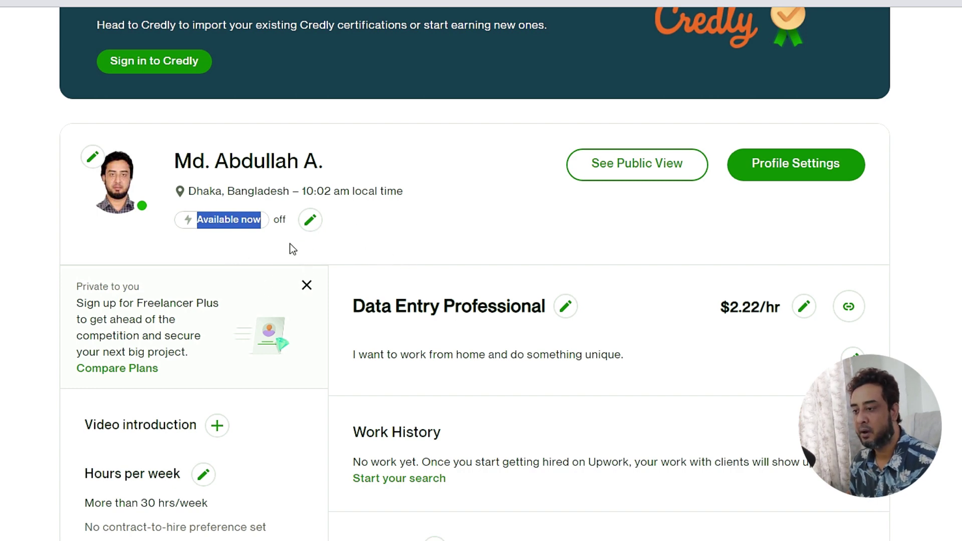
# Turn on the Available now badge at maximum 7 Connects per week, then view the profile
pyautogui.click(311, 221)
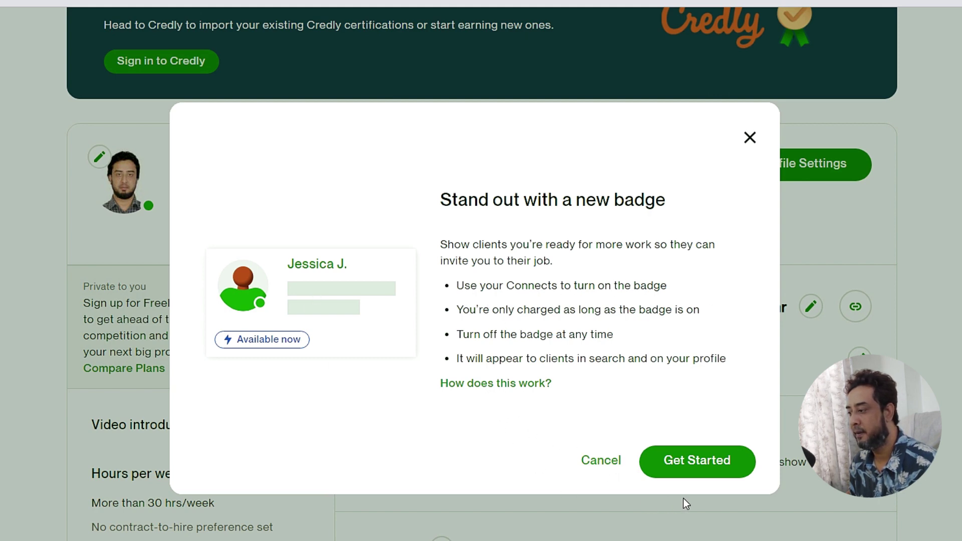
pyautogui.click(684, 463)
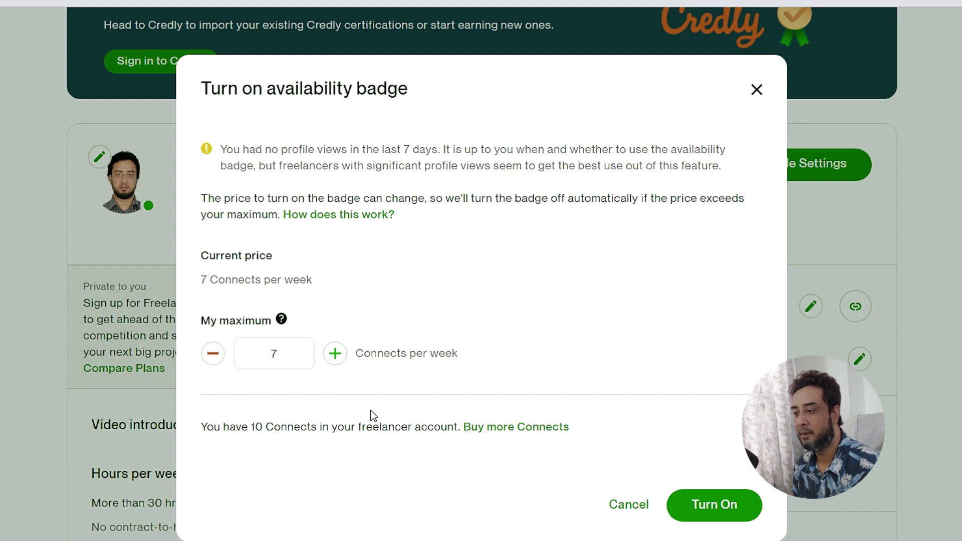
pyautogui.click(715, 505)
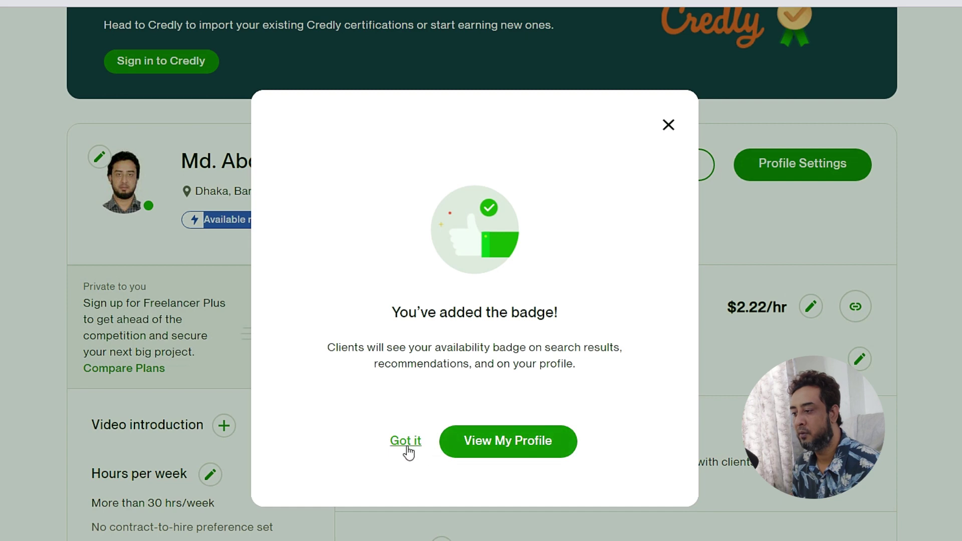
pyautogui.click(489, 451)
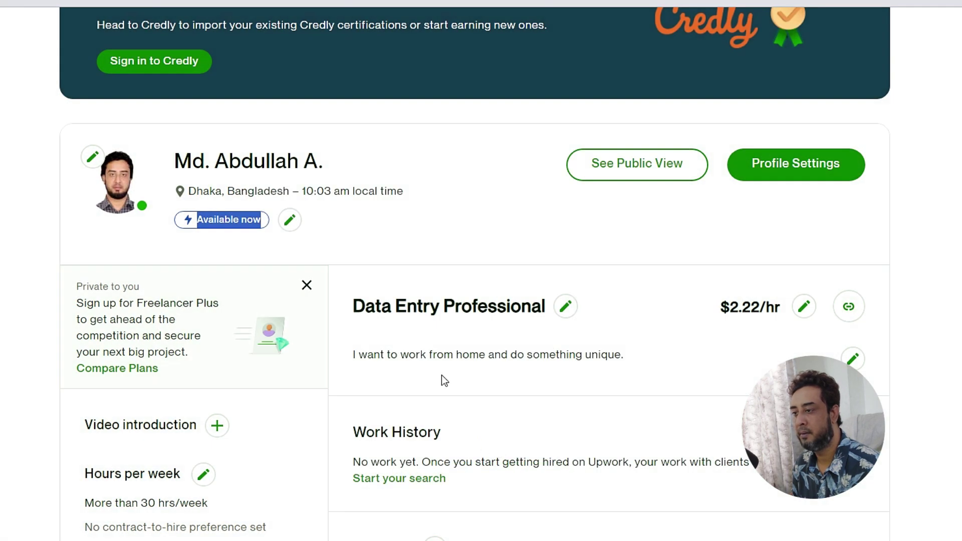
pyautogui.click(381, 242)
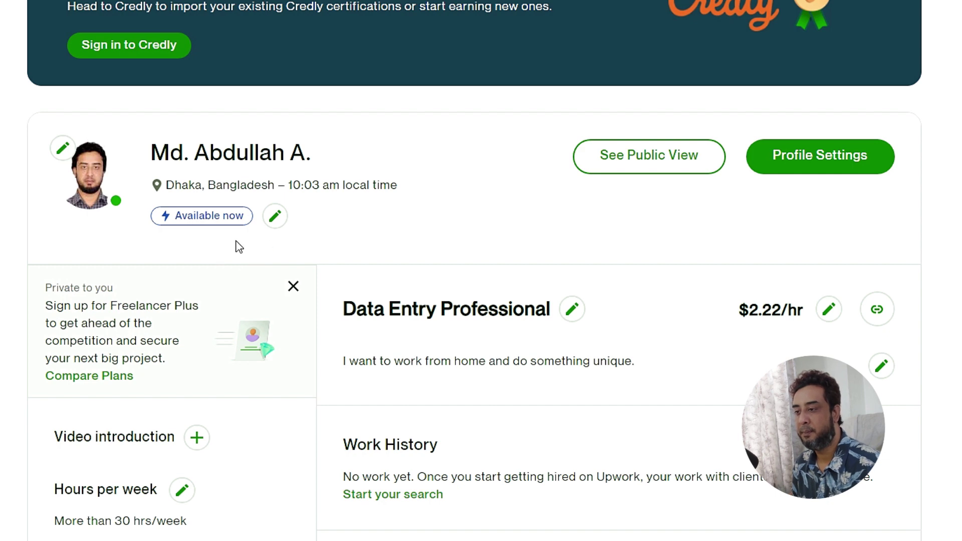
pyautogui.click(275, 220)
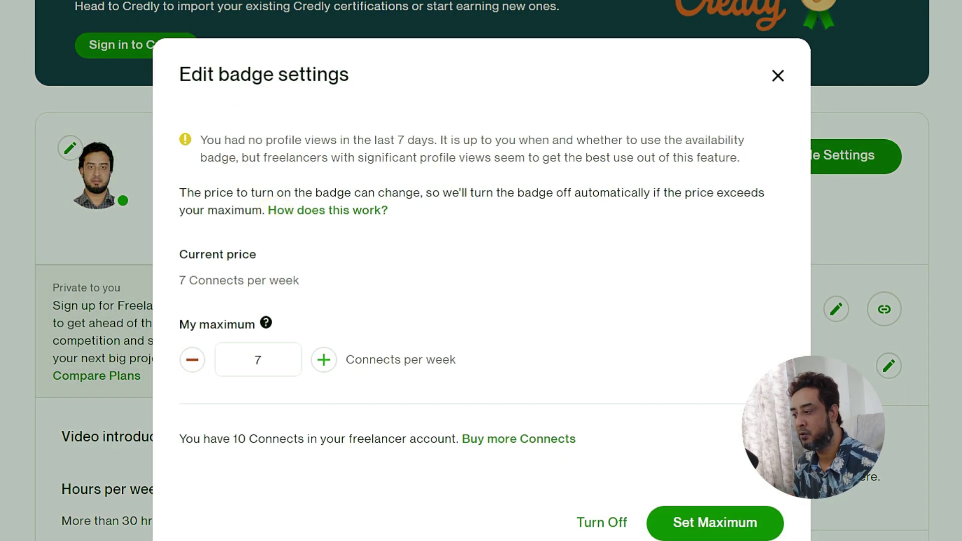
pyautogui.click(778, 76)
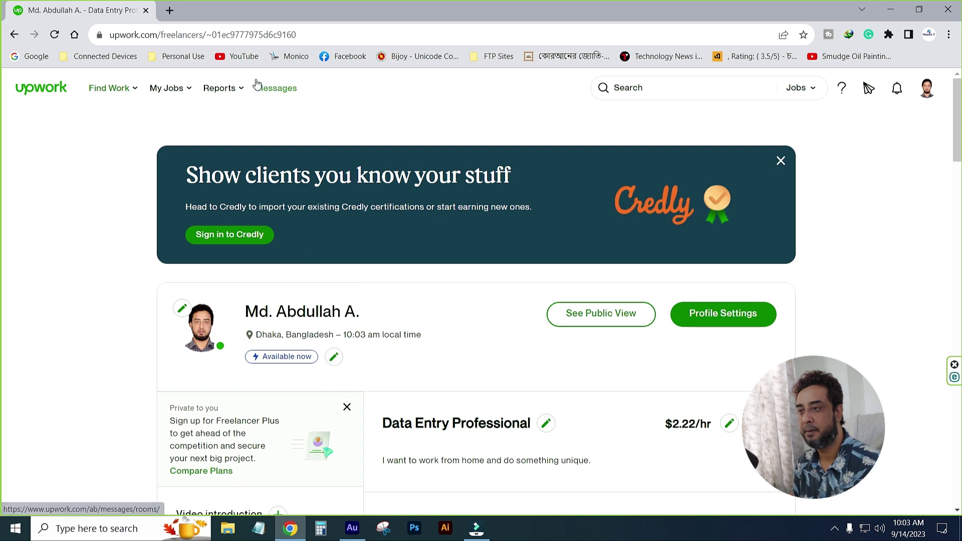
# In a new tab, go to support.upwork.com/hc/en-us from the 'su' address suggestion
pyautogui.click(171, 11)
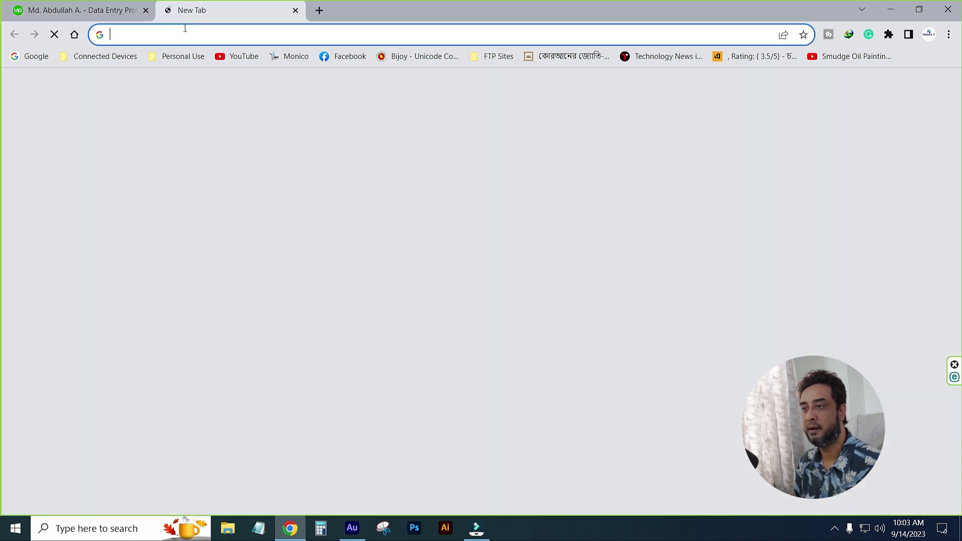
pyautogui.write('su')
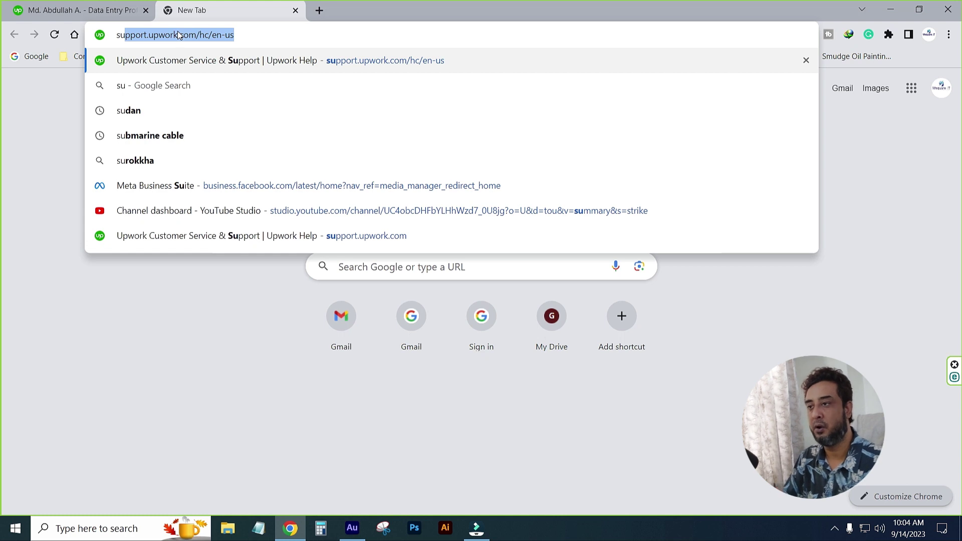
pyautogui.click(176, 39)
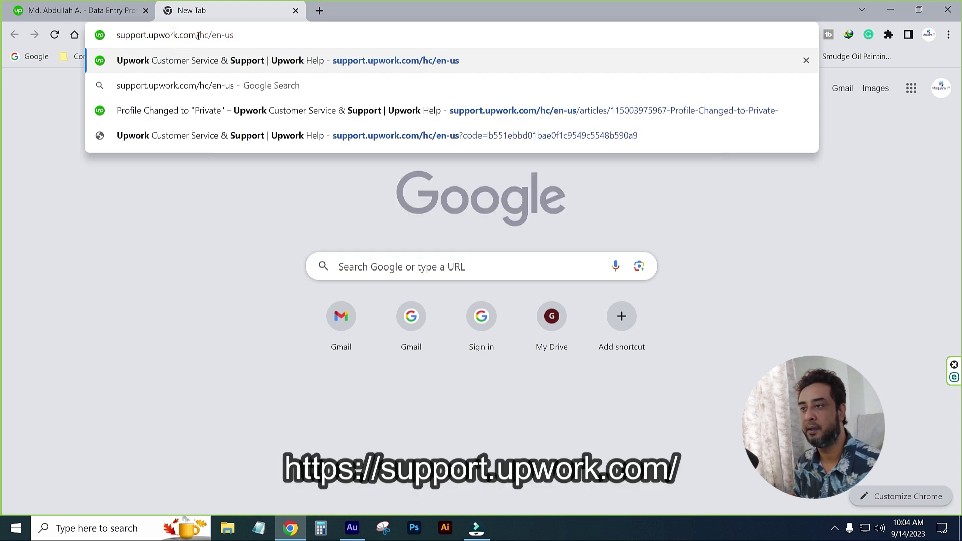
pyautogui.moveTo(249, 38); pyautogui.dragTo(87, 34)
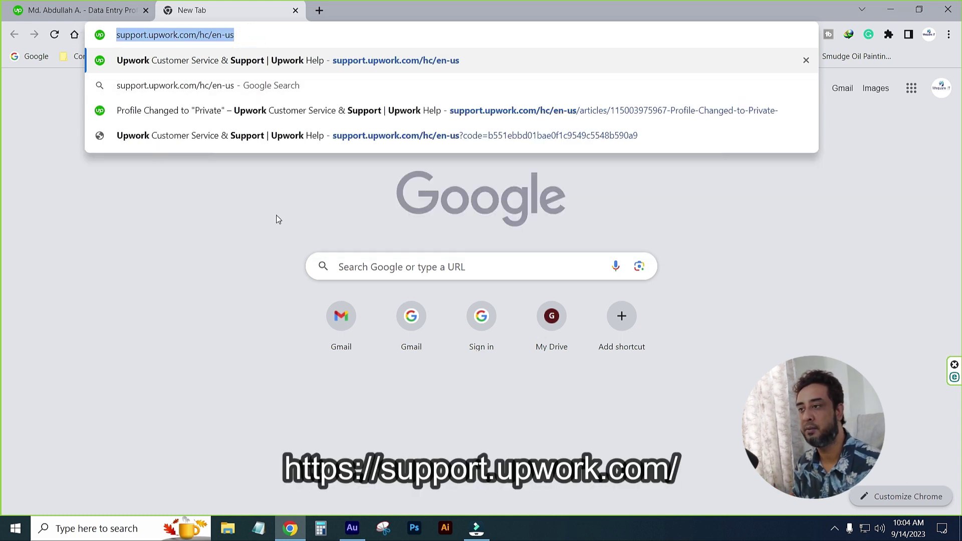
pyautogui.press('Return')
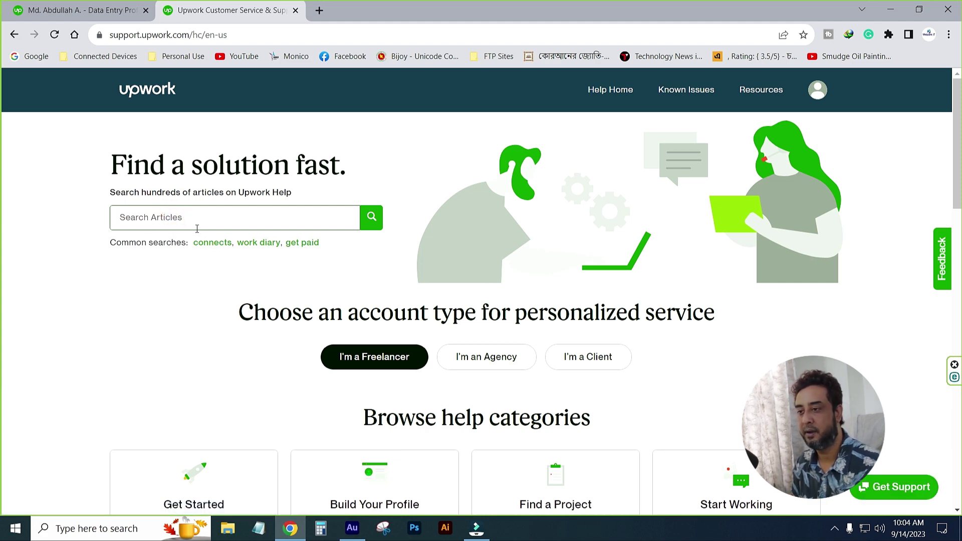
# Search help articles for 'Profile change to' and open the Profile Changed to "Private" result
pyautogui.click(154, 221)
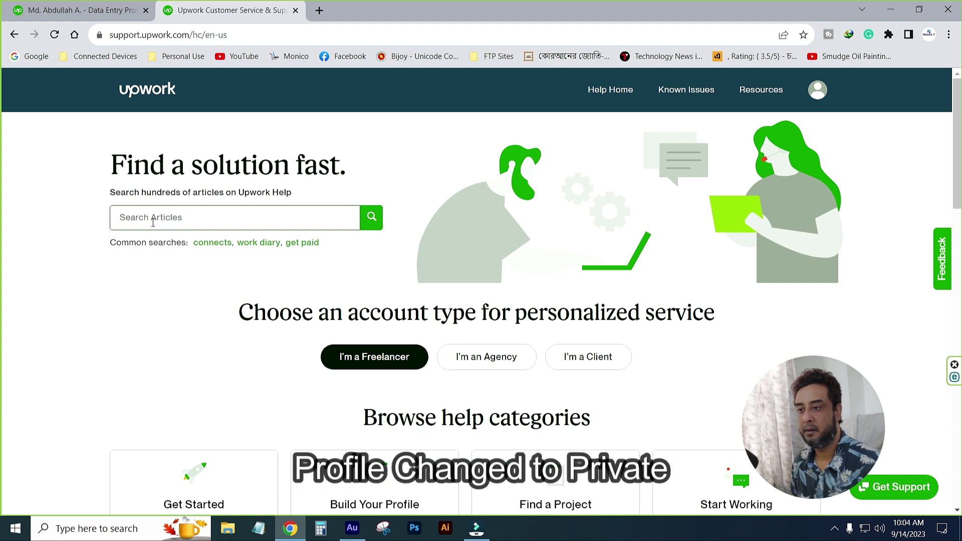
pyautogui.write('Pro')
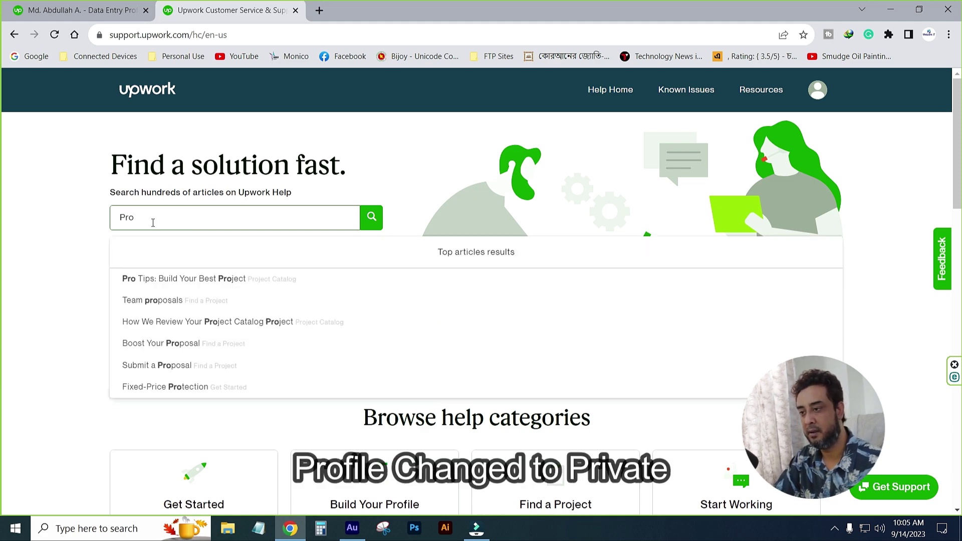
pyautogui.write('file change to')
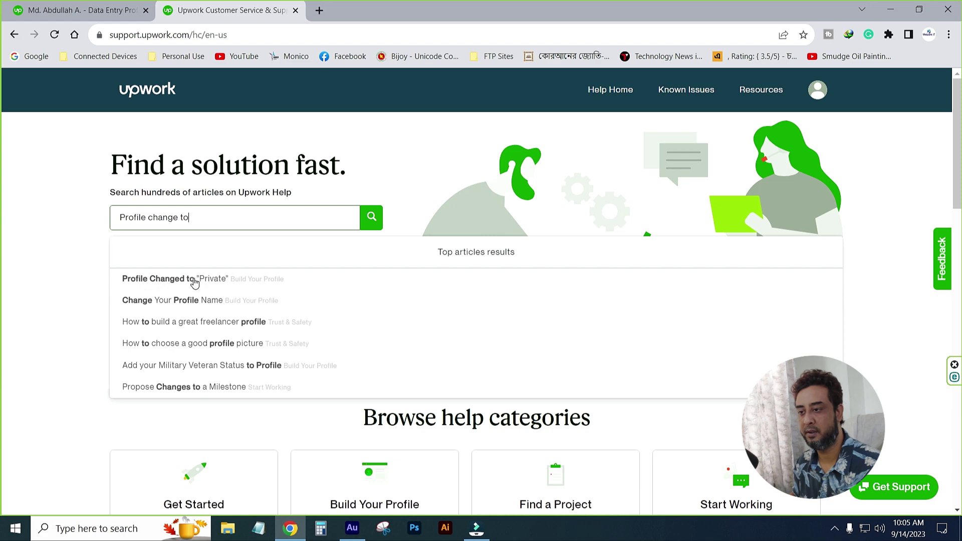
pyautogui.click(189, 279)
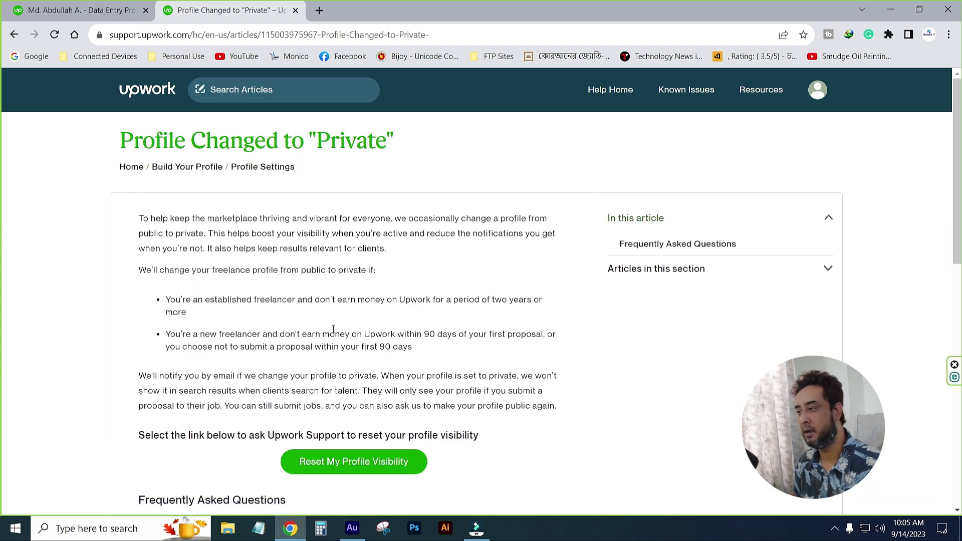
# Scroll the article and request Reset My Profile Visibility
pyautogui.scroll(-3, 182, 396)
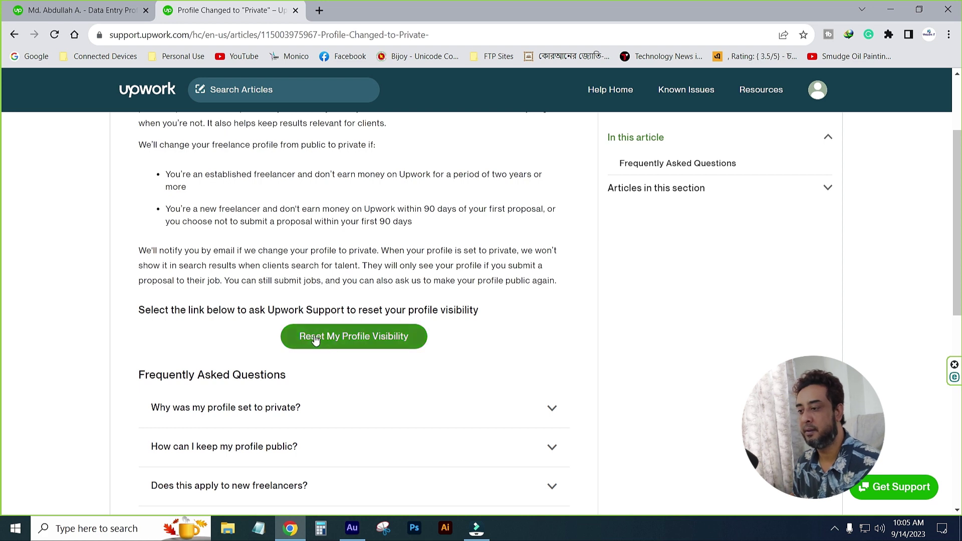
pyautogui.click(353, 338)
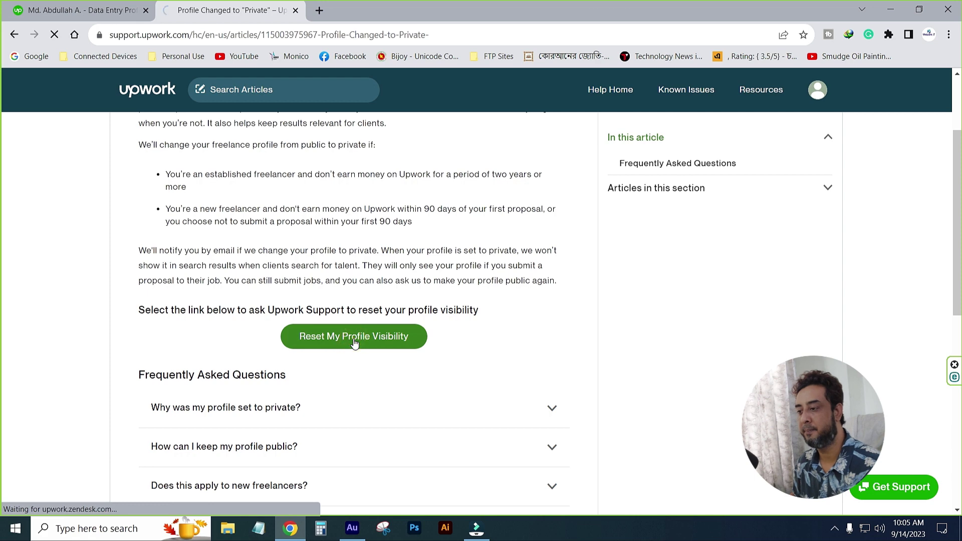